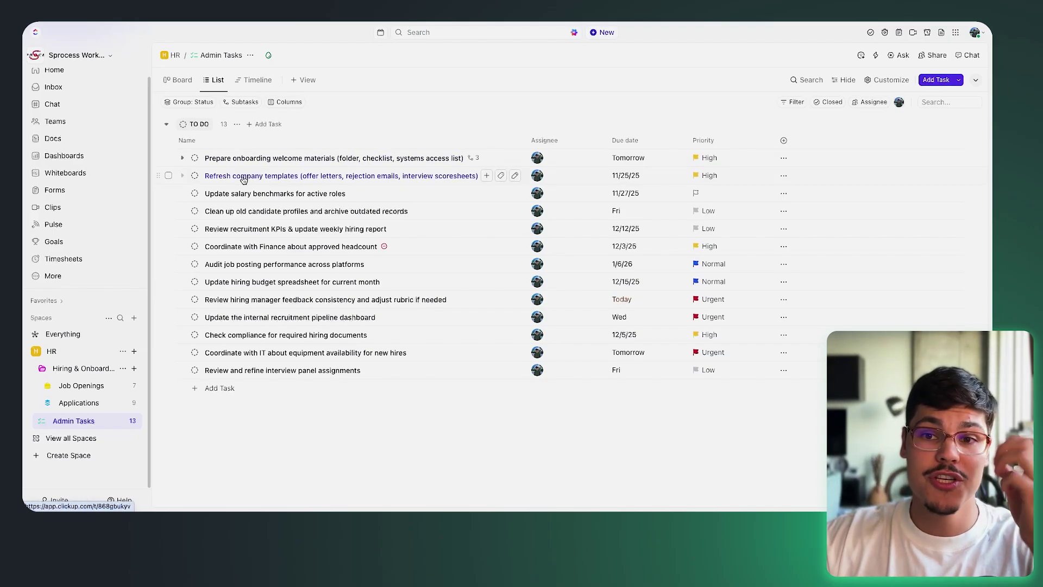
Open the Refresh company templates task from the HR Admin Tasks list
{"action": "left_click", "coordinate": [244, 178]}
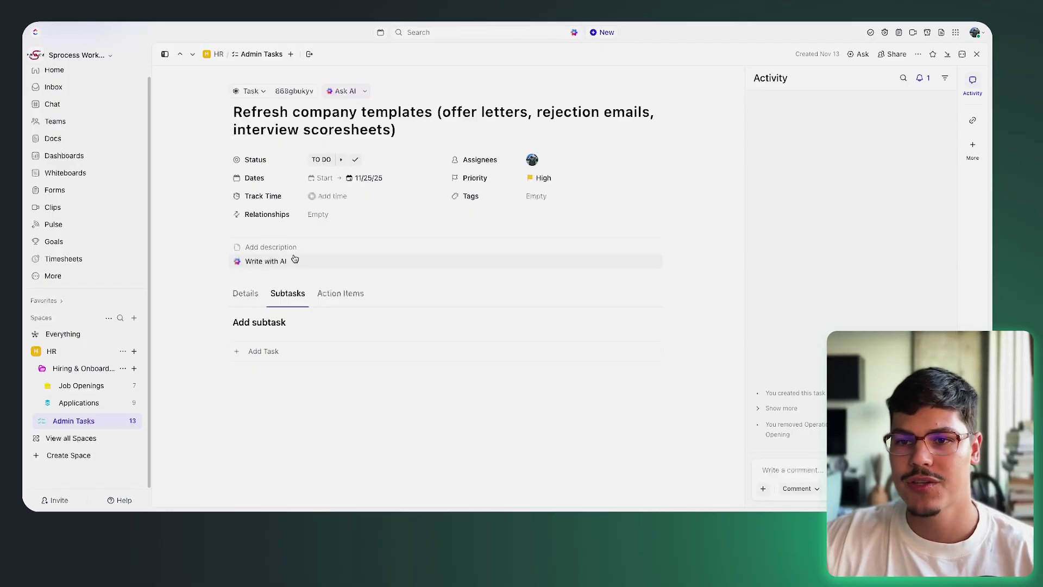
Return to the list and look over the Refresh company templates row's right-click options
{"action": "left_click", "coordinate": [977, 54]}
{"action": "right_click", "coordinate": [262, 184]}
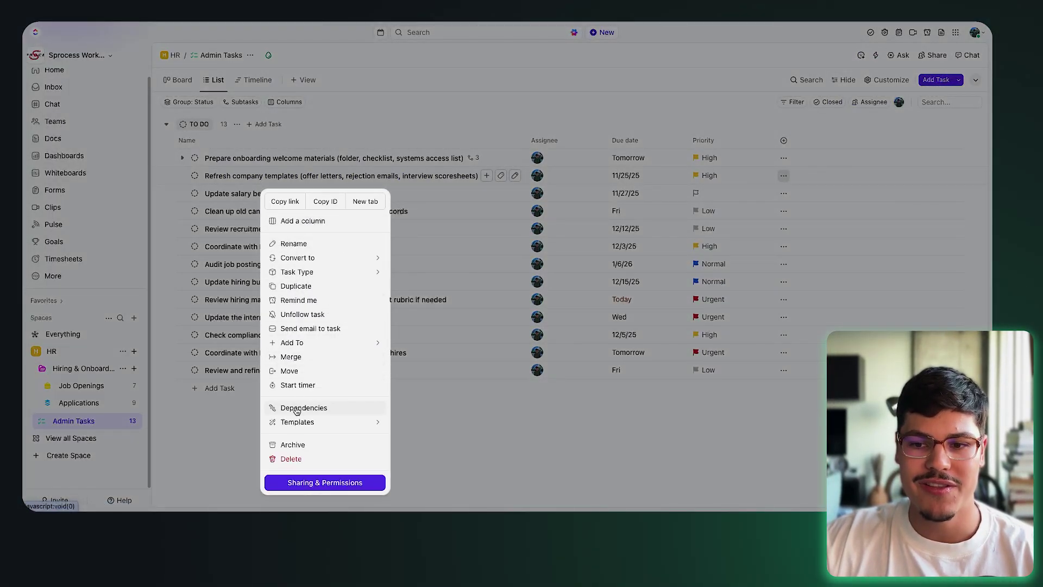
{"action": "left_click", "coordinate": [237, 176]}
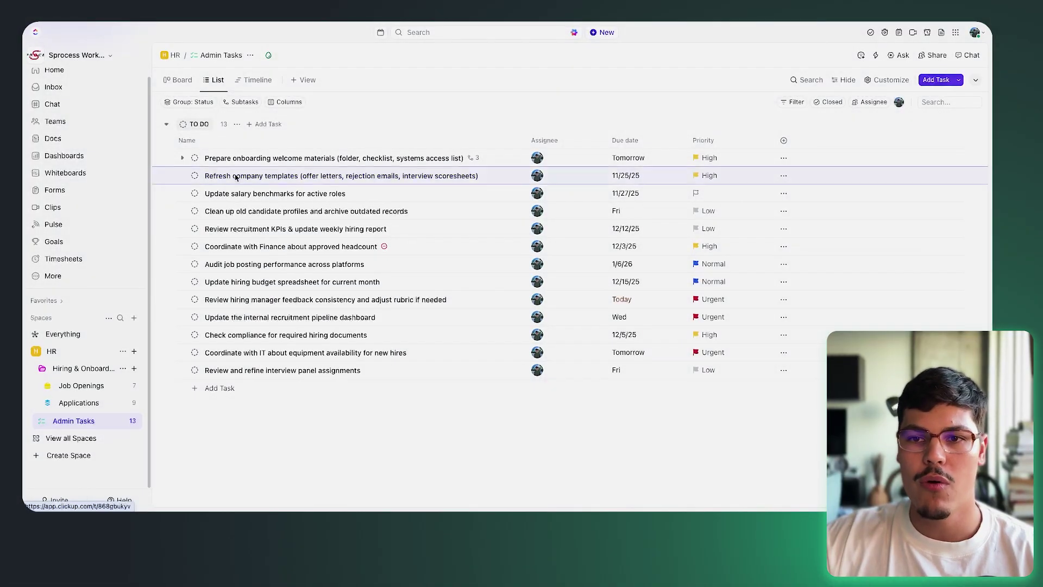
Reopen Refresh company templates, browse its Add Relationship options, then close the task
{"action": "left_click", "coordinate": [235, 175]}
{"action": "left_click", "coordinate": [969, 142]}
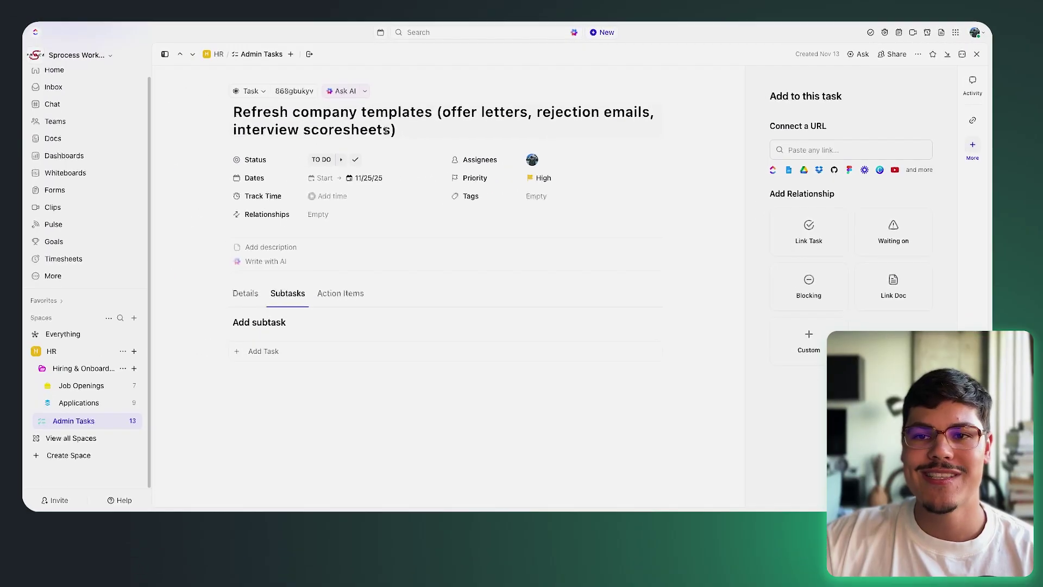
{"action": "left_click_drag", "start_coordinate": [386, 130], "coordinate": [236, 113]}
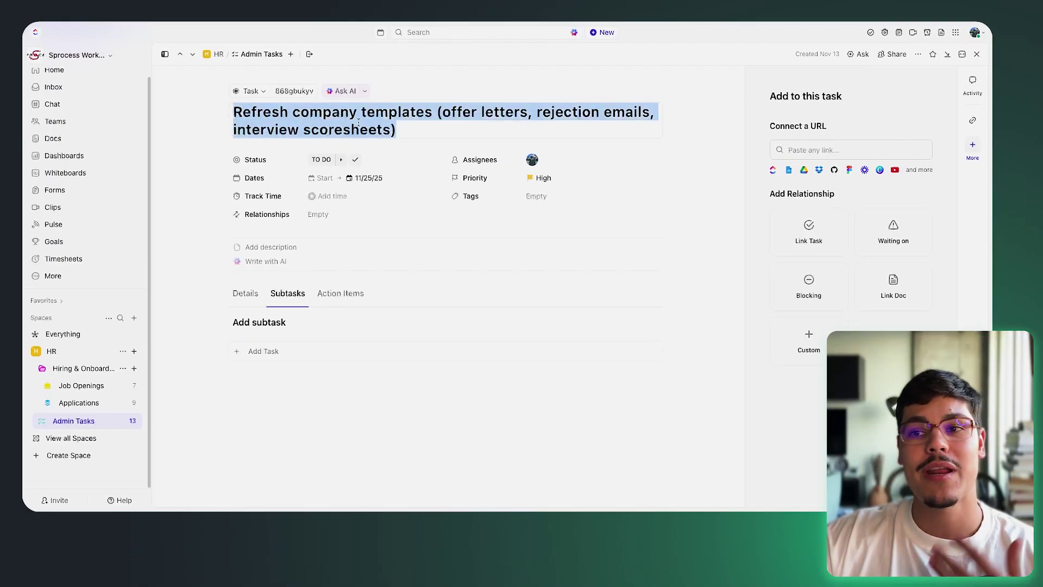
{"action": "key", "text": "Escape"}
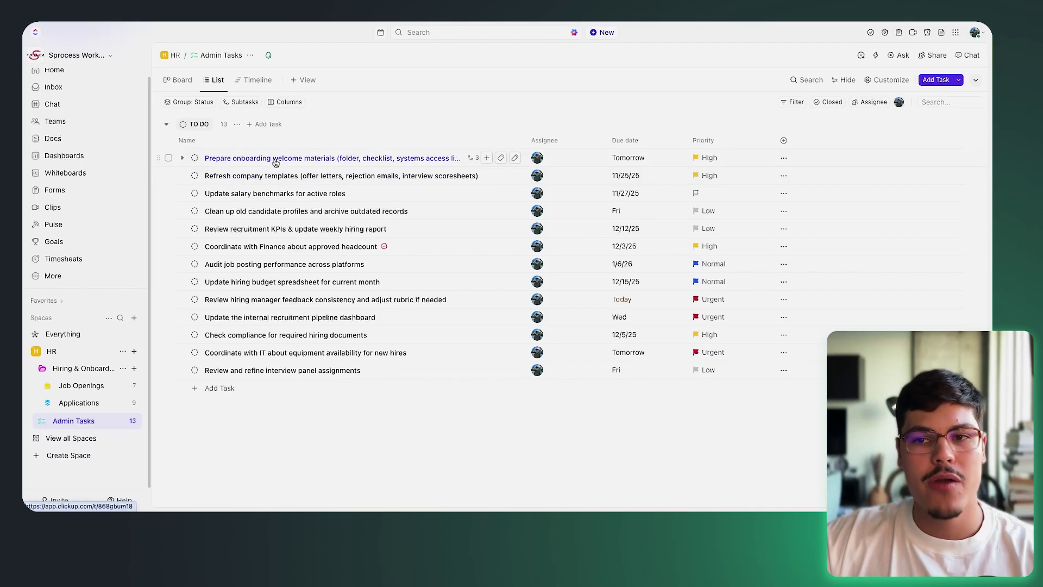
Mark Refresh company templates as waiting on Prepare onboarding welcome materials, found by searching 'prepare onboa'
{"action": "left_click", "coordinate": [275, 176]}
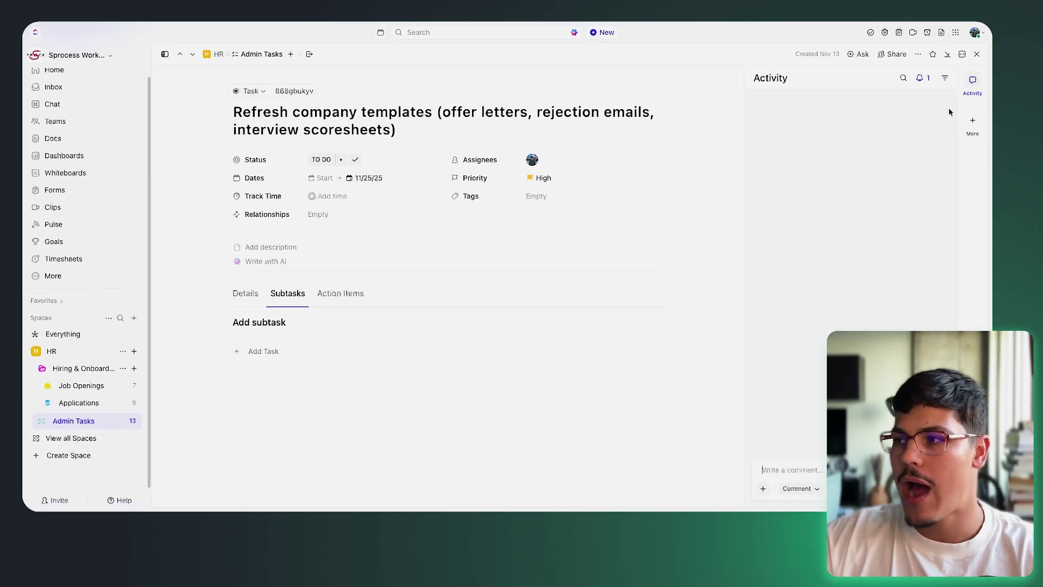
{"action": "left_click", "coordinate": [910, 145]}
{"action": "left_click", "coordinate": [824, 248]}
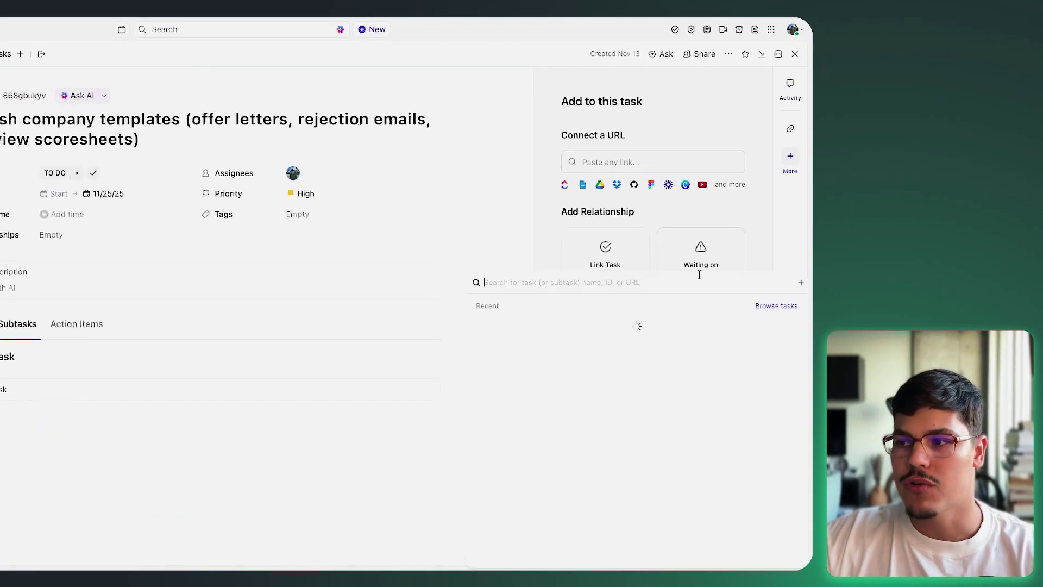
{"action": "type", "text": "prepar"}
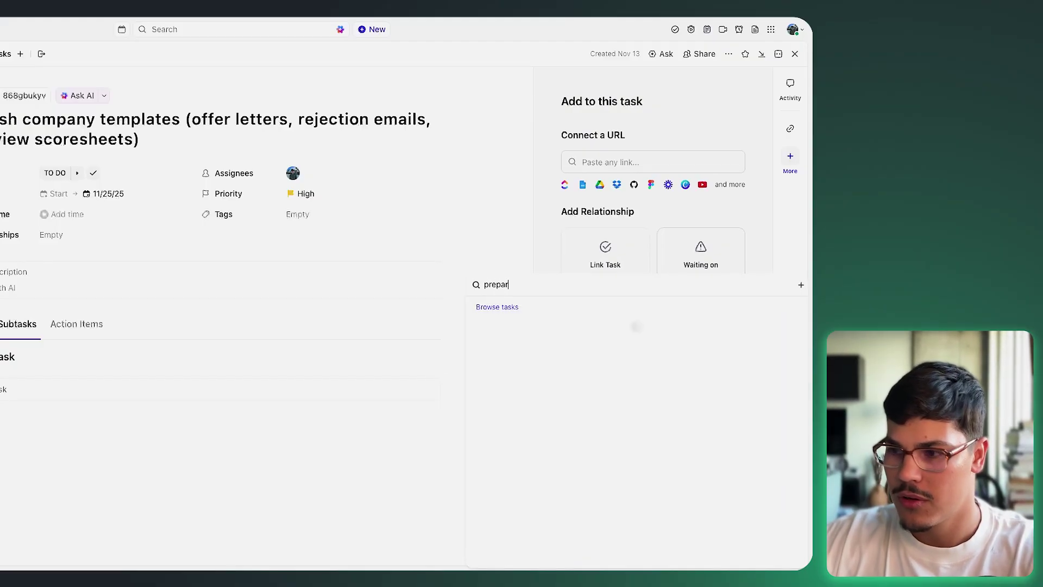
{"action": "type", "text": "e onboard"}
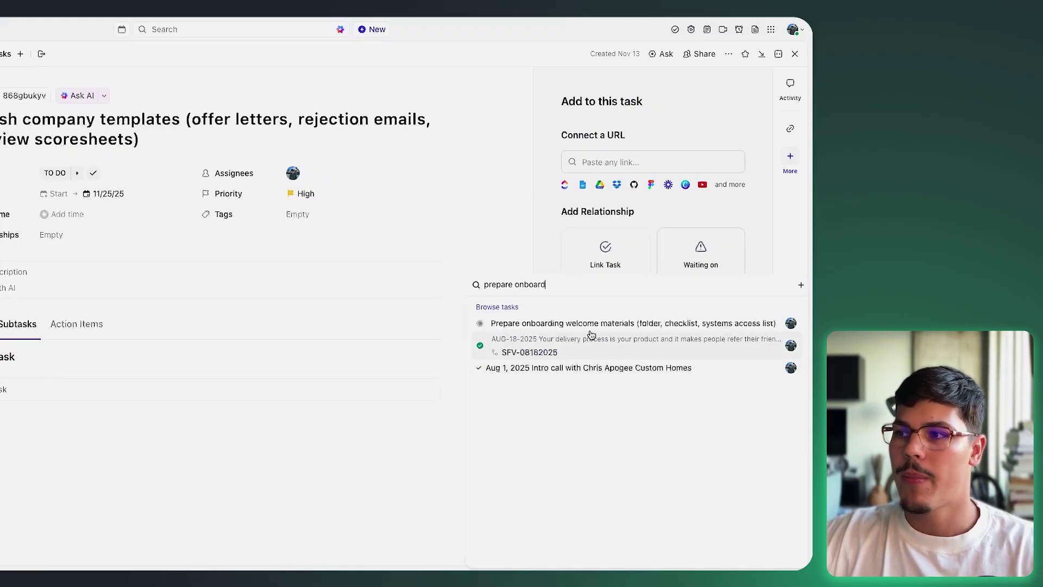
{"action": "left_click", "coordinate": [589, 321]}
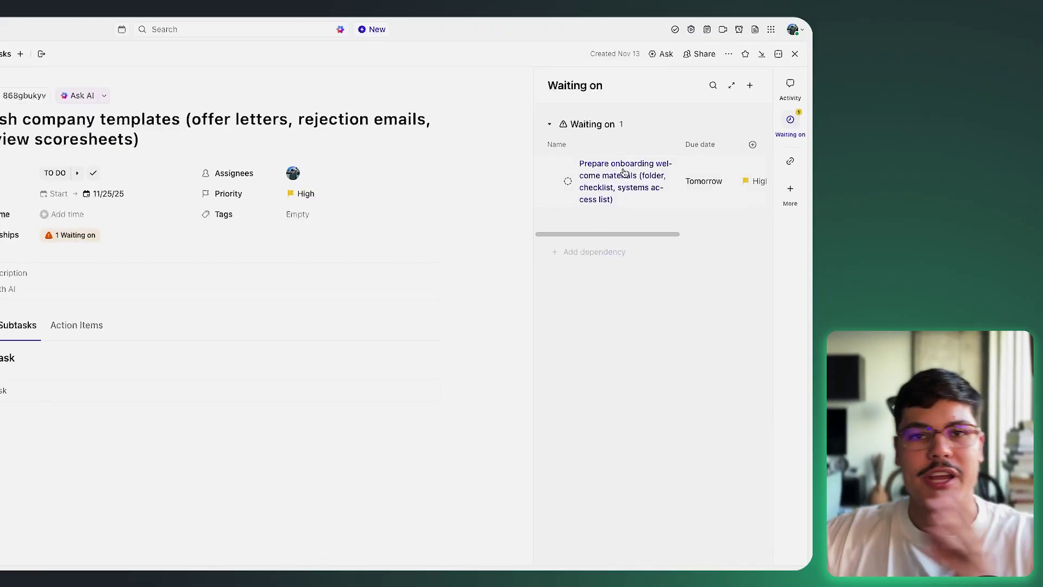
{"action": "mouse_move", "coordinate": [58, 234]}
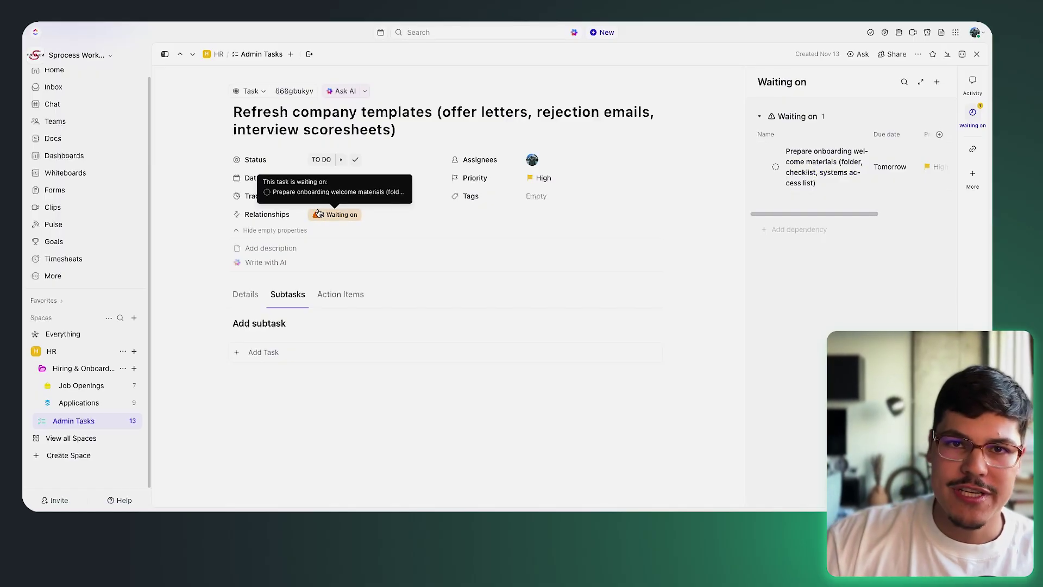
{"action": "left_click", "coordinate": [977, 54]}
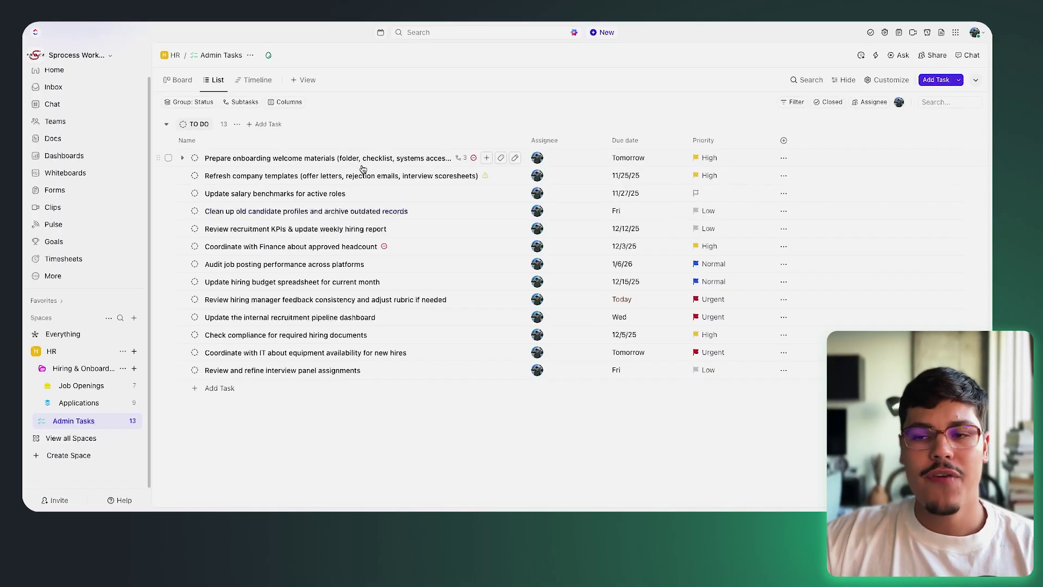
{"action": "left_click", "coordinate": [360, 161]}
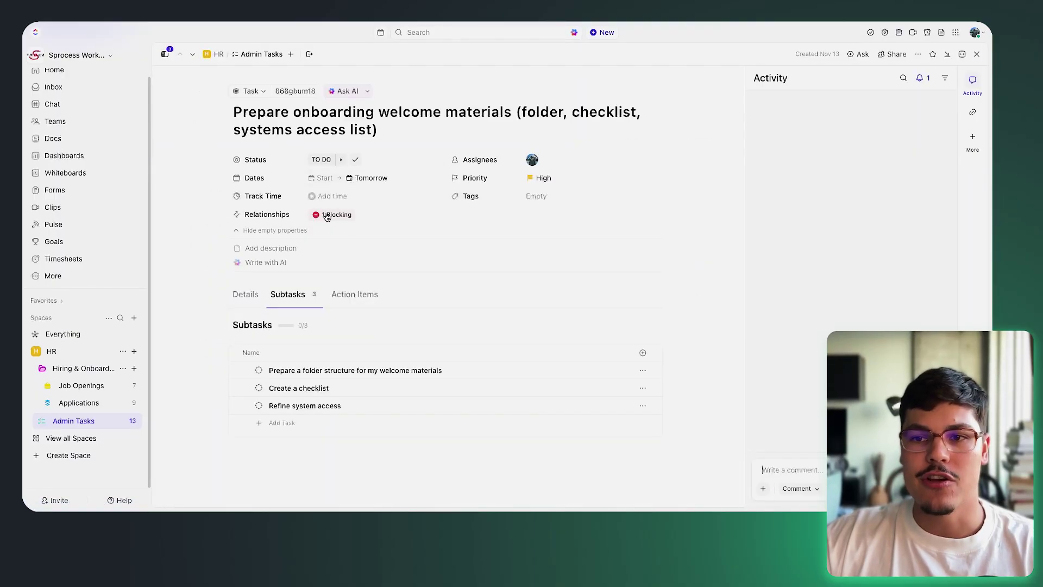
{"action": "mouse_move", "coordinate": [330, 217]}
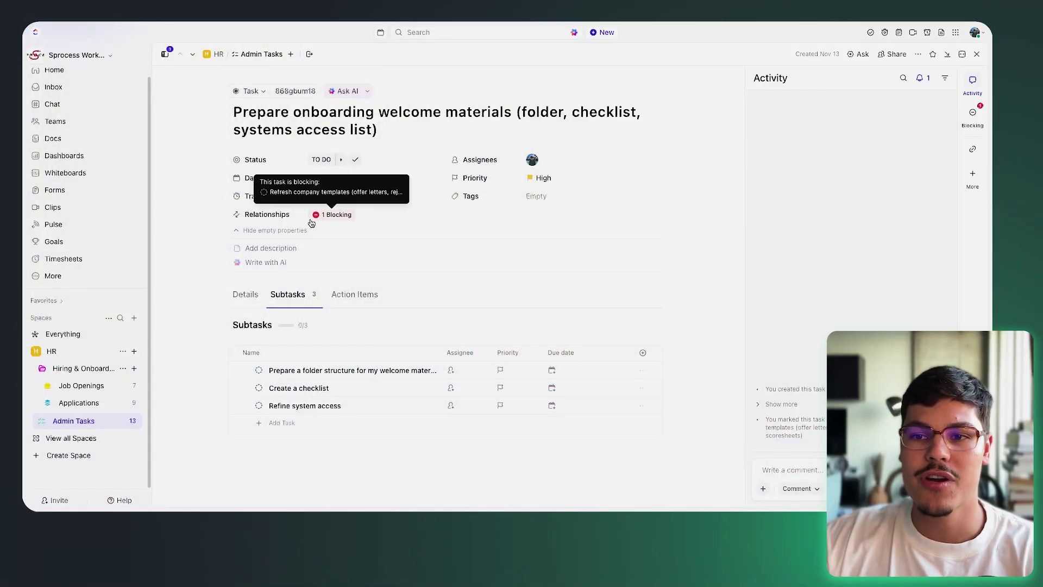
{"action": "left_click", "coordinate": [332, 215]}
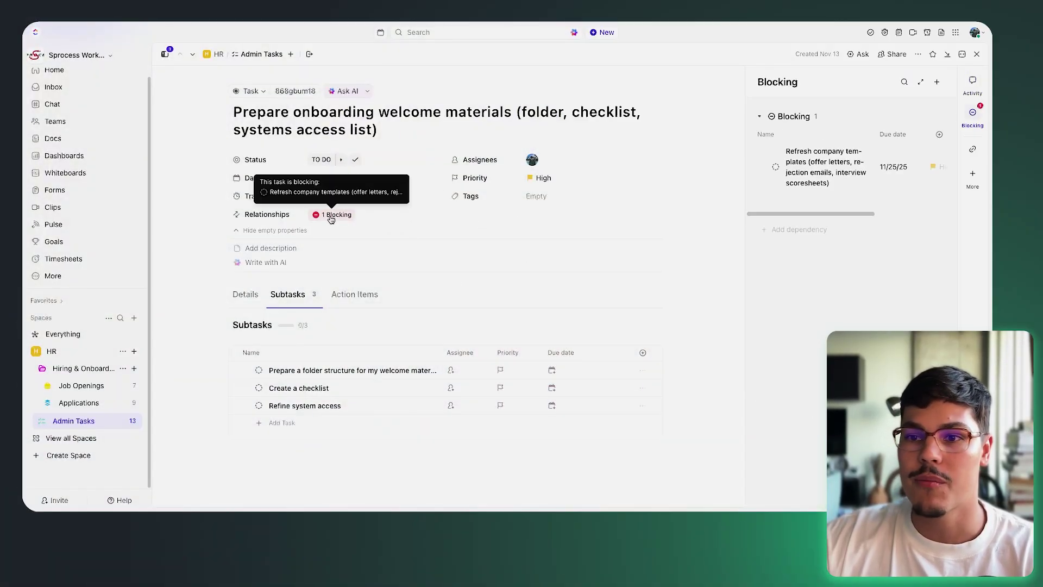
{"action": "left_click", "coordinate": [979, 56]}
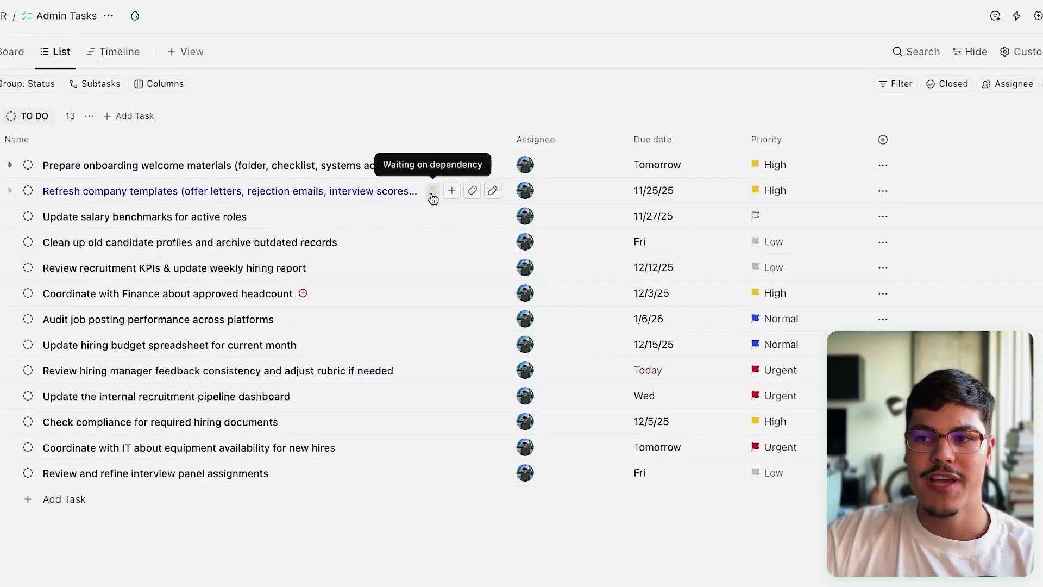
Check the Prepare onboarding welcome materials dependencies, then bring up Refresh company templates' status choices
{"action": "left_click", "coordinate": [433, 165]}
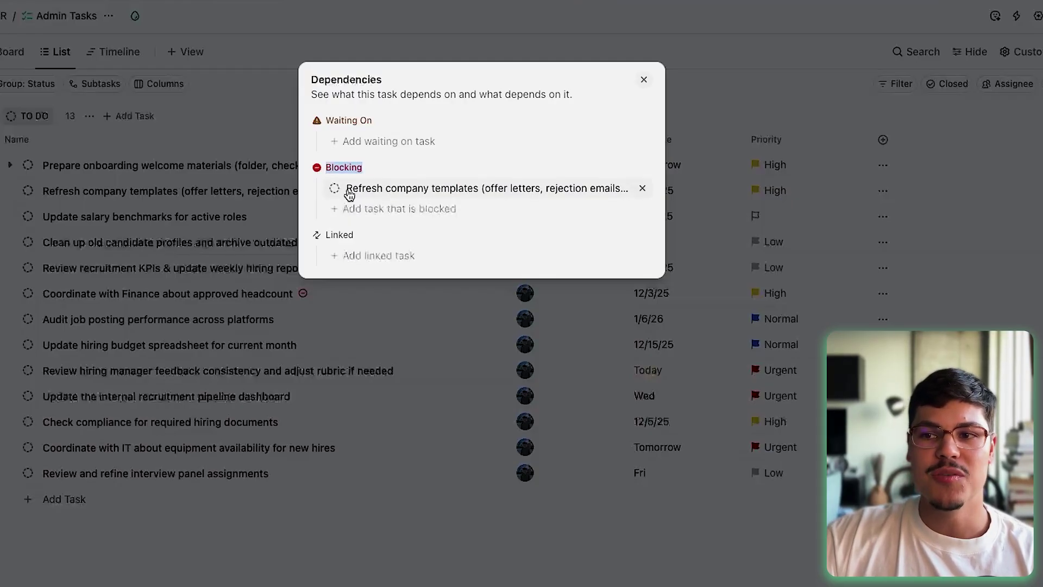
{"action": "left_click", "coordinate": [644, 80]}
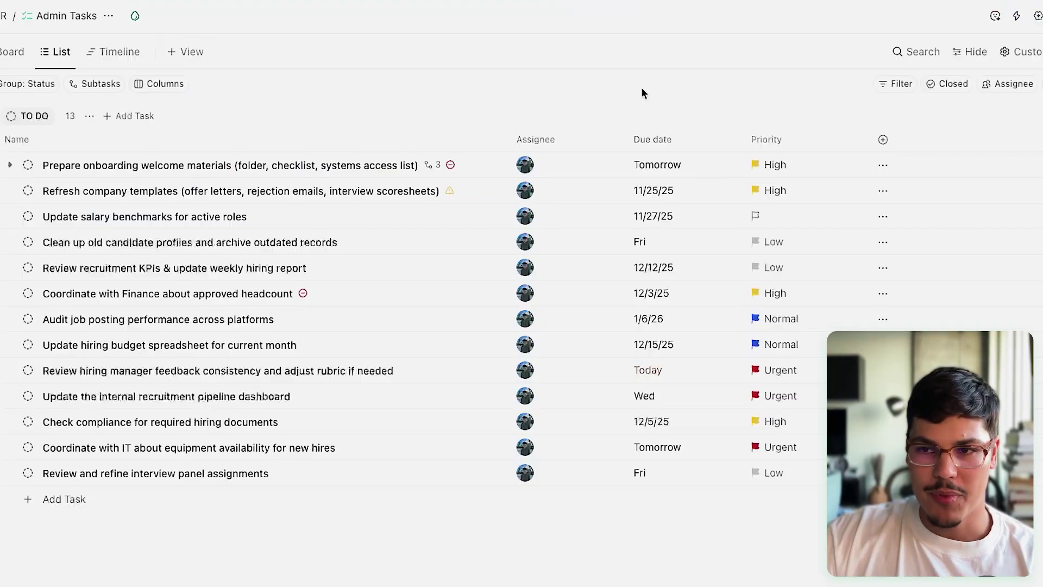
{"action": "left_click", "coordinate": [28, 191]}
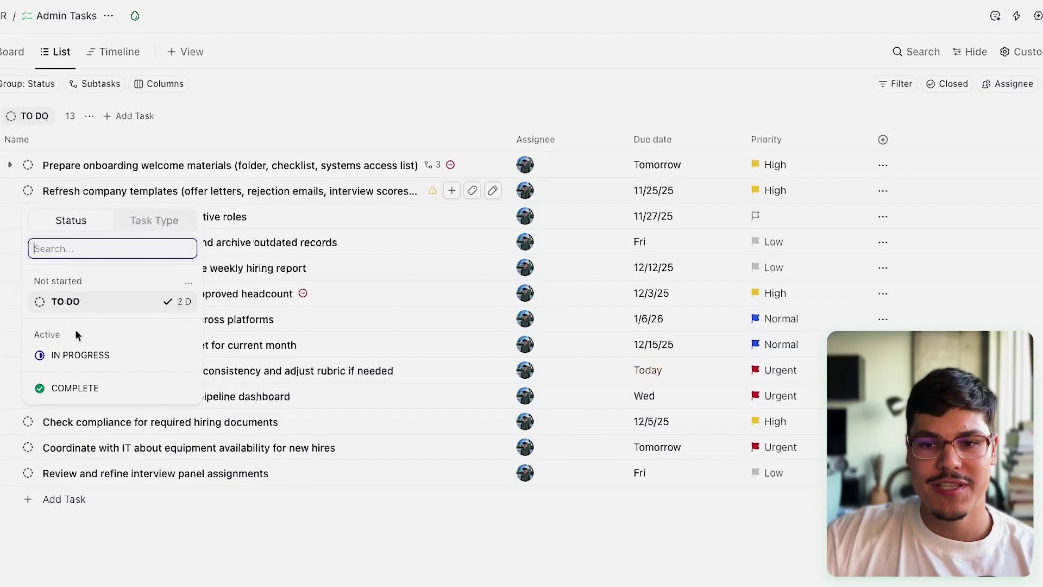
Try to set Refresh company templates to COMPLETE, then dismiss the Dependency Warning, keeping TO DO
{"action": "left_click", "coordinate": [76, 388]}
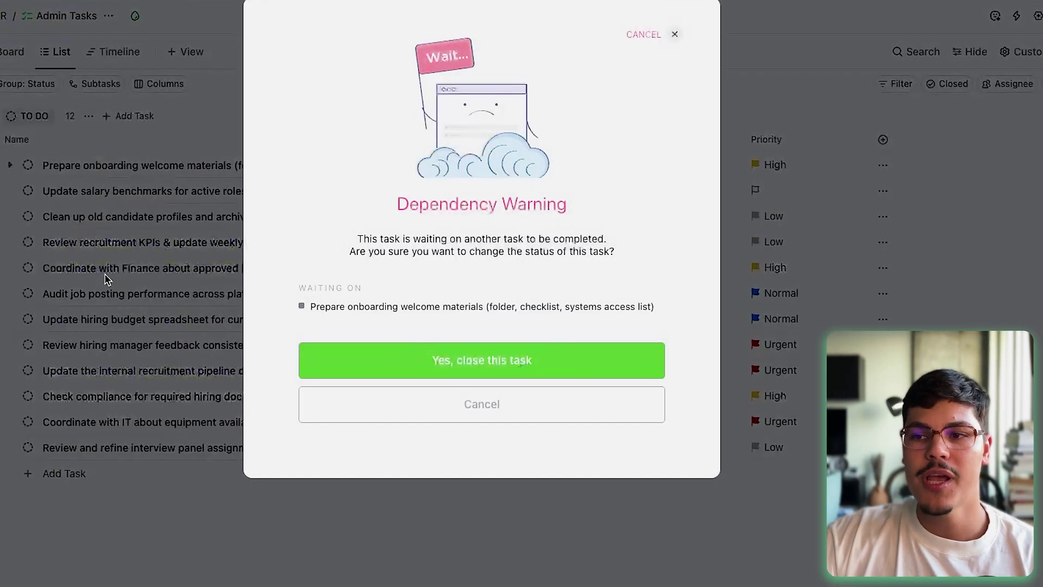
{"action": "left_click_drag", "start_coordinate": [621, 212], "coordinate": [451, 205]}
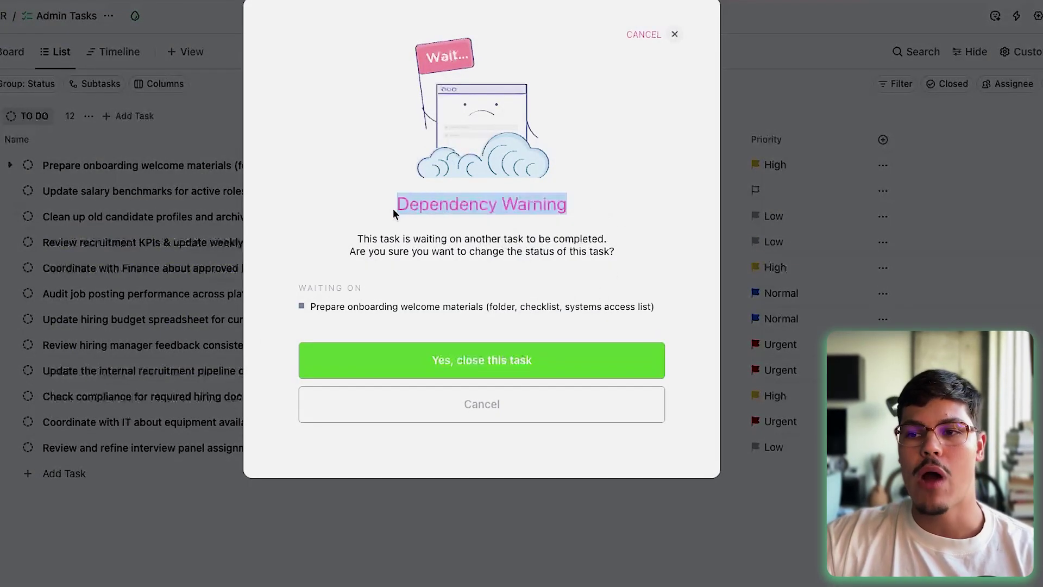
{"action": "left_click_drag", "start_coordinate": [355, 240], "coordinate": [607, 245]}
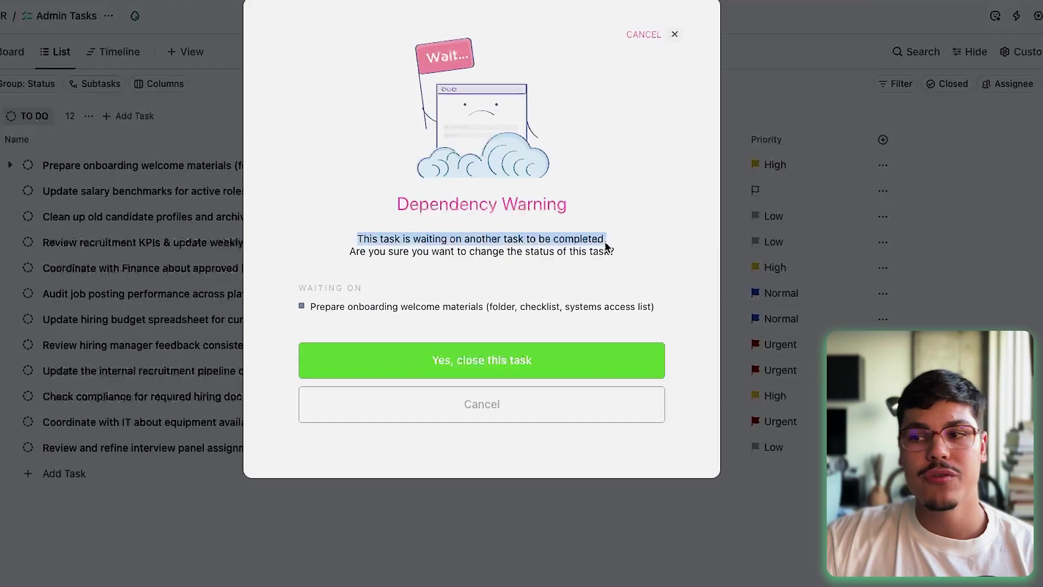
{"action": "left_click", "coordinate": [674, 35]}
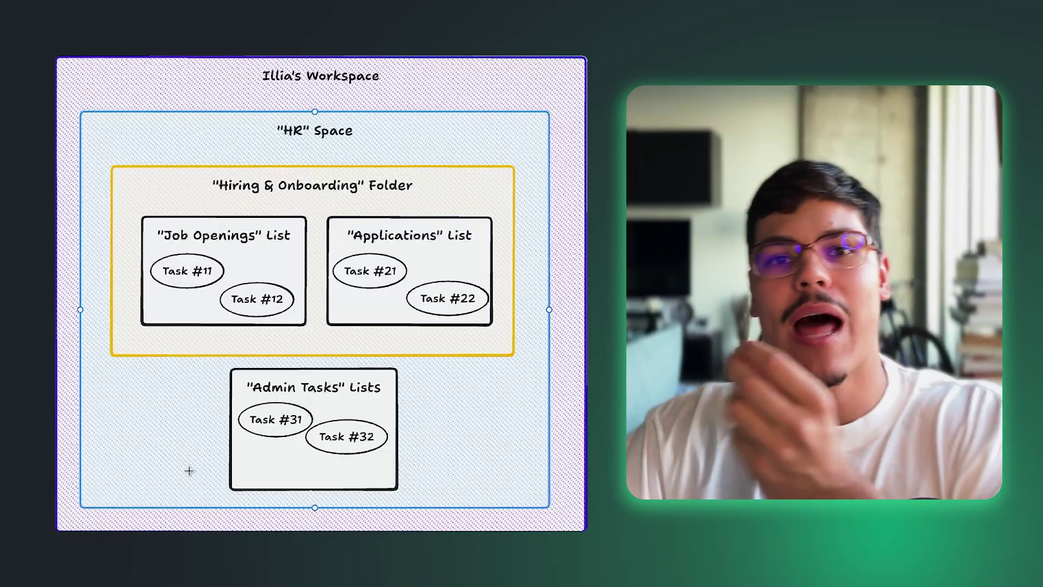
Draw an elbow arrow from the Task #32 ellipse to the Task #31 ellipse
{"action": "left_click", "coordinate": [277, 436]}
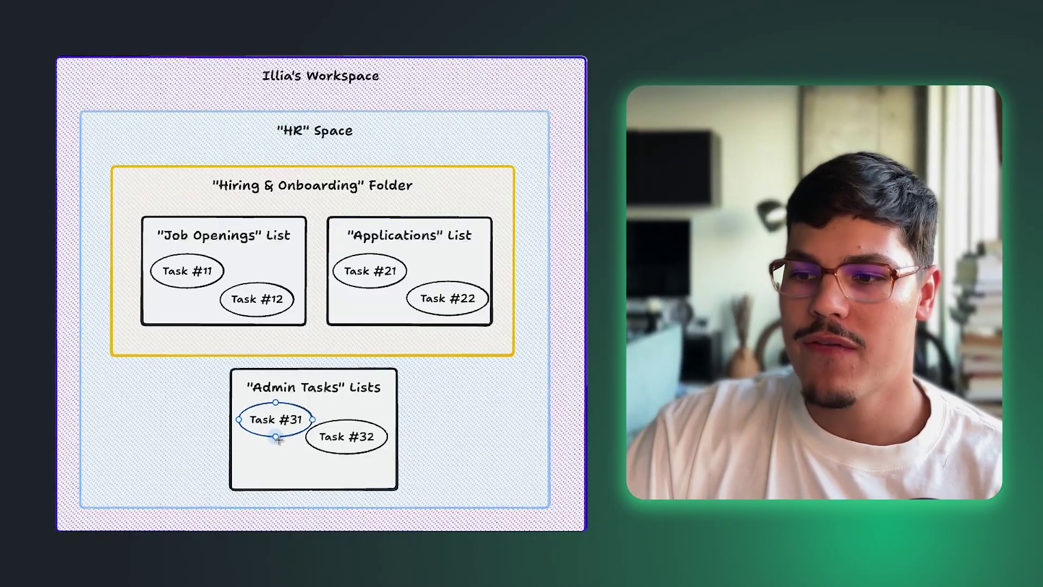
{"action": "left_click", "coordinate": [348, 452]}
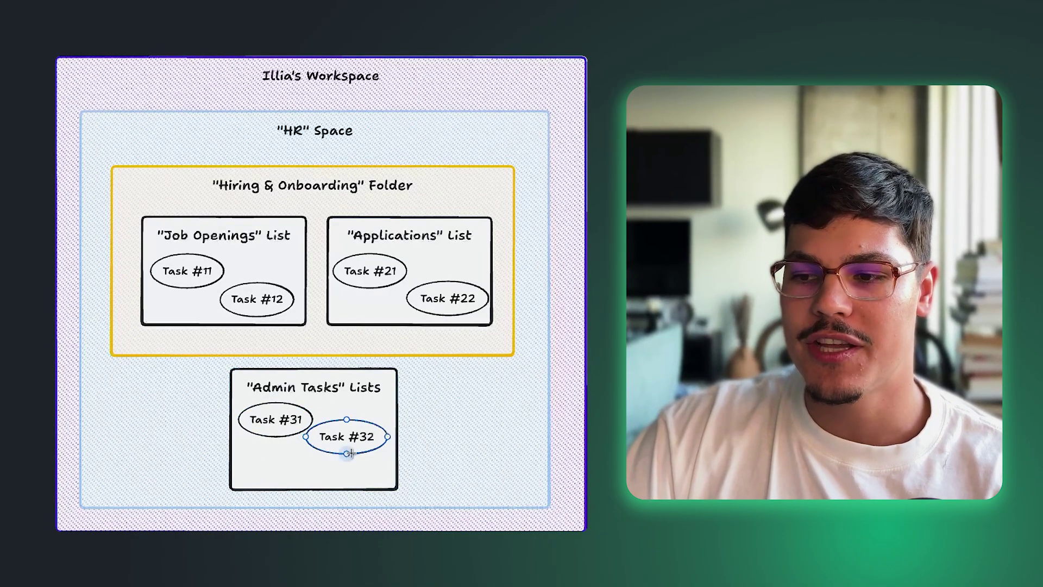
{"action": "left_click", "coordinate": [286, 435]}
{"action": "left_click", "coordinate": [362, 442]}
{"action": "mouse_move", "coordinate": [348, 459]}
{"action": "left_mouse_down"}
{"action": "mouse_move", "coordinate": [288, 463]}
{"action": "mouse_move", "coordinate": [259, 423]}
{"action": "left_mouse_up"}
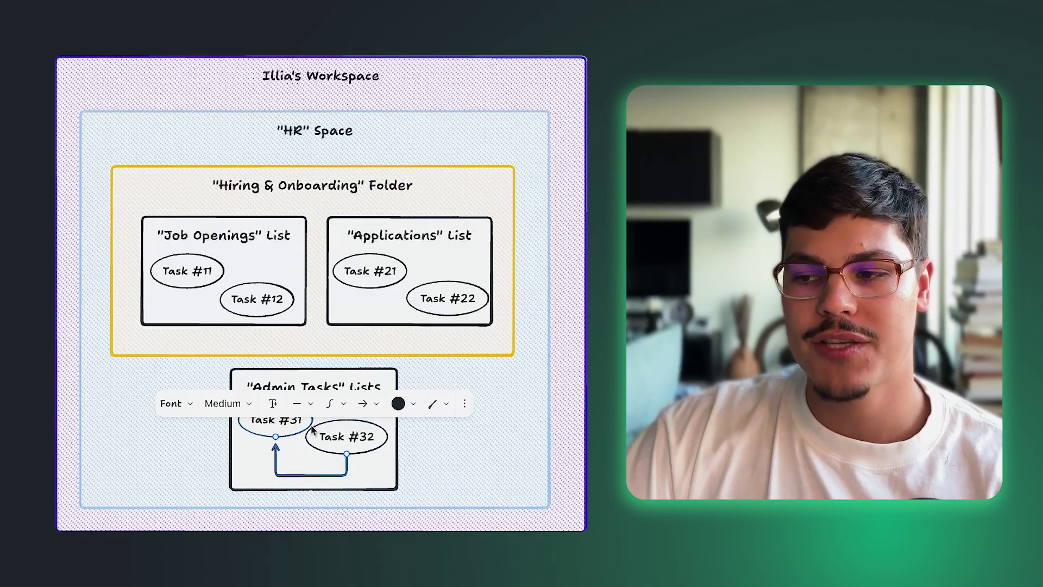